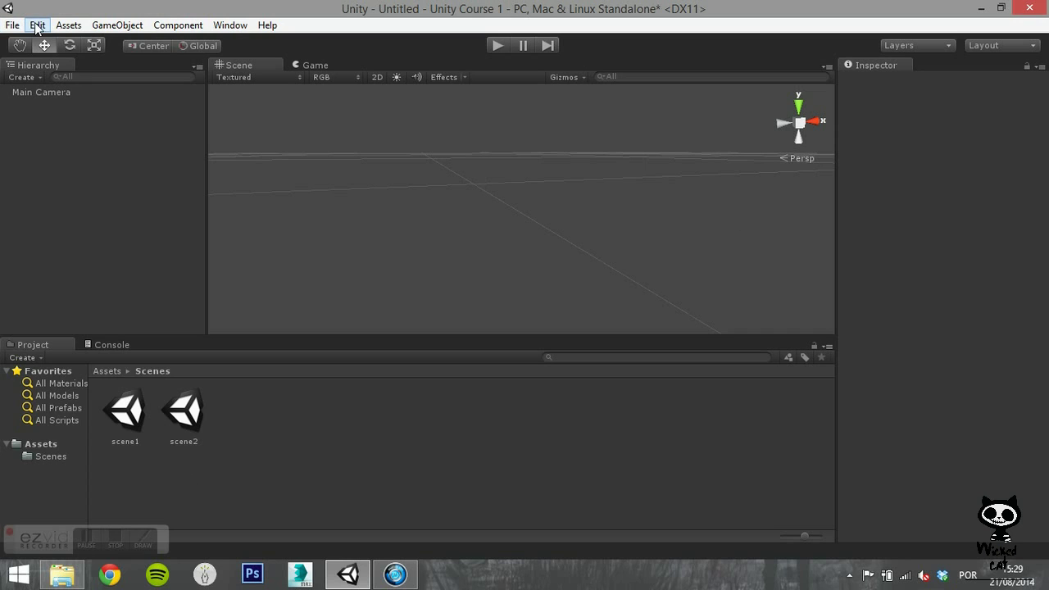
# Open the project's Input settings and expand the first Horizontal axis to examine its properties.
pyautogui.click(37, 25)
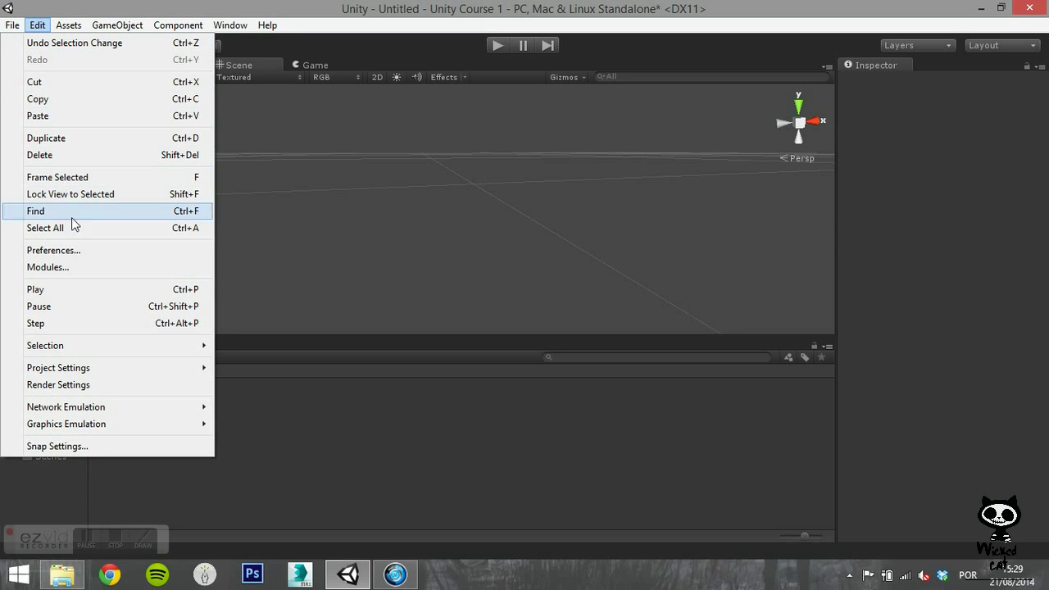
pyautogui.moveTo(101, 367)
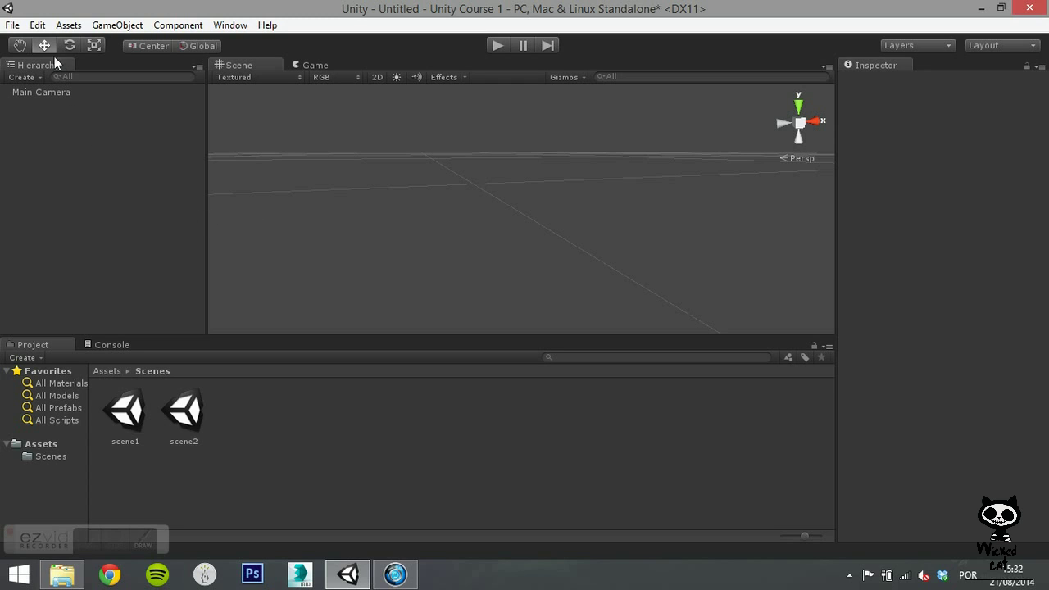
pyautogui.click(39, 29)
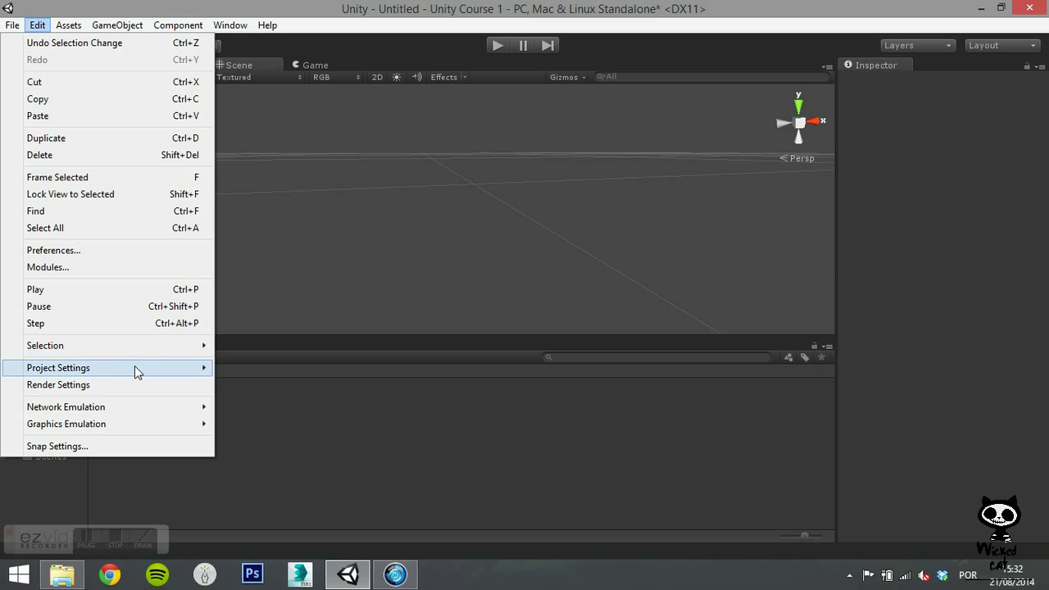
pyautogui.moveTo(135, 366)
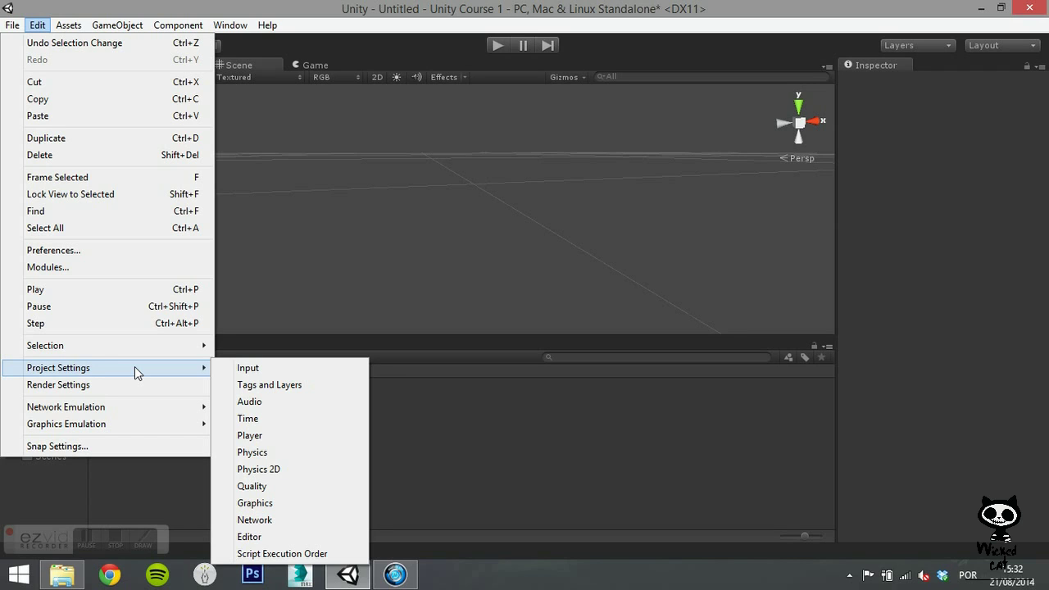
pyautogui.click(347, 371)
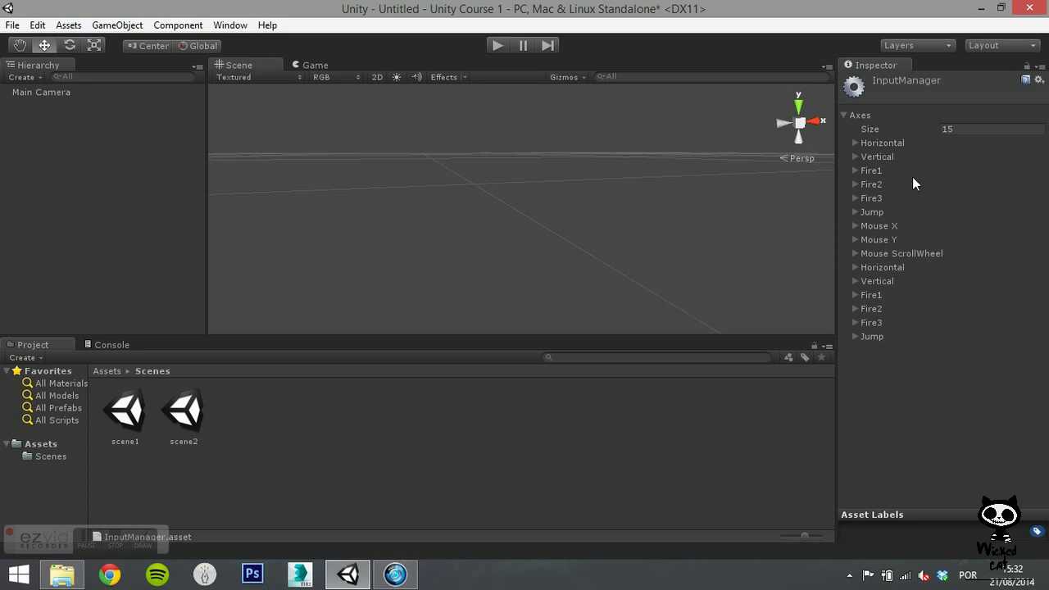
pyautogui.click(854, 143)
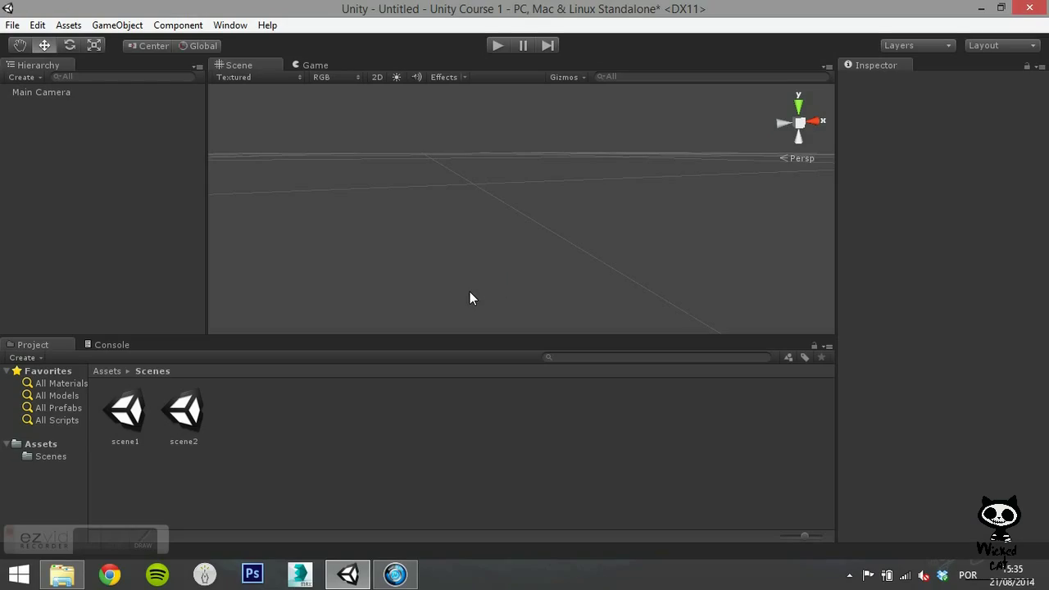
# Open the project's Tags and Layers settings and expand the Tags and Sorting Layers groups to examine them.
pyautogui.click(37, 24)
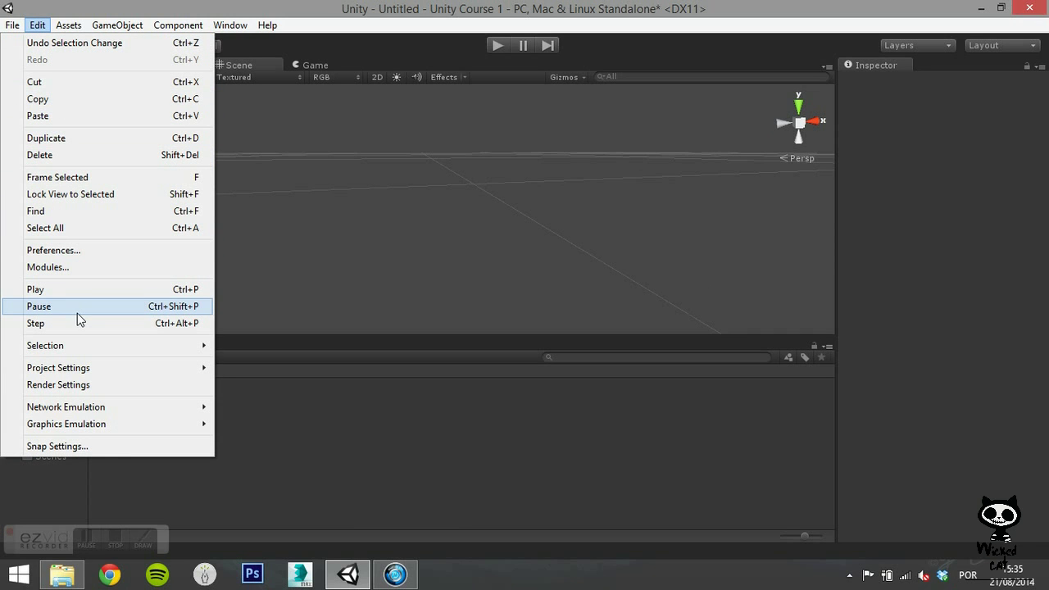
pyautogui.moveTo(108, 366)
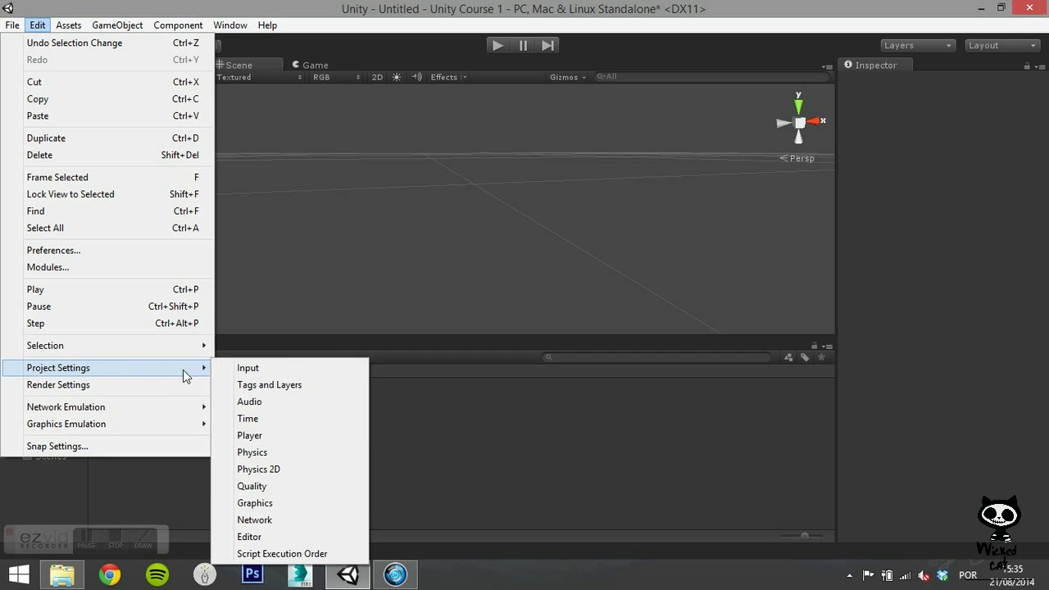
pyautogui.click(259, 386)
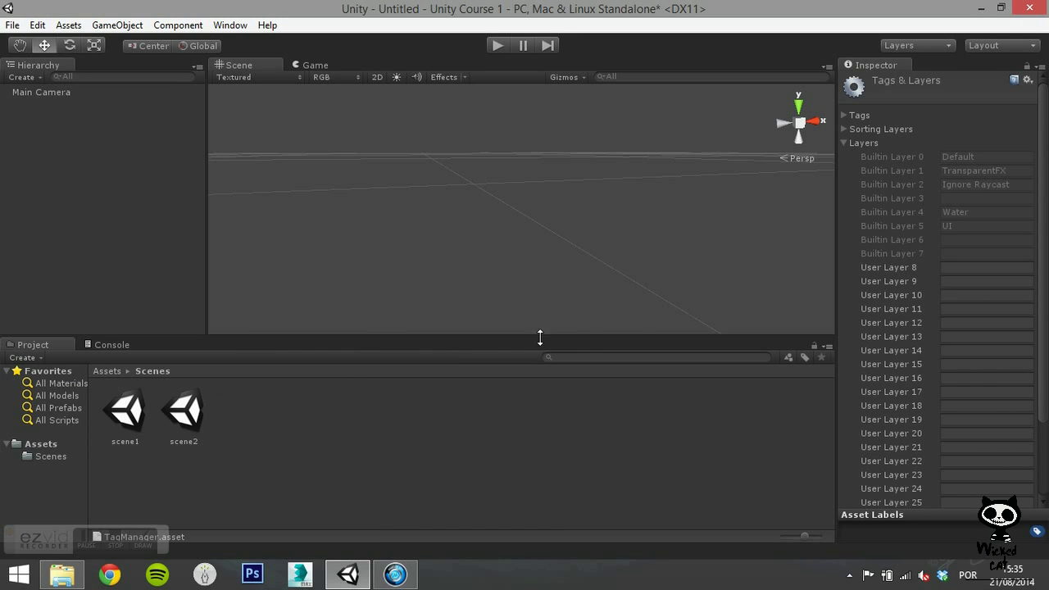
pyautogui.click(844, 114)
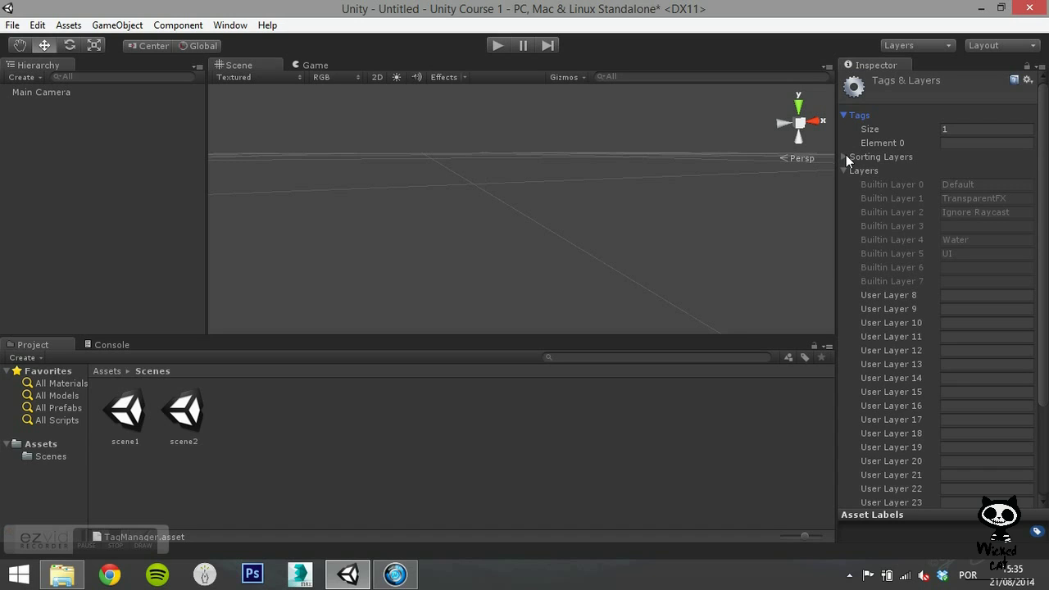
pyautogui.click(846, 157)
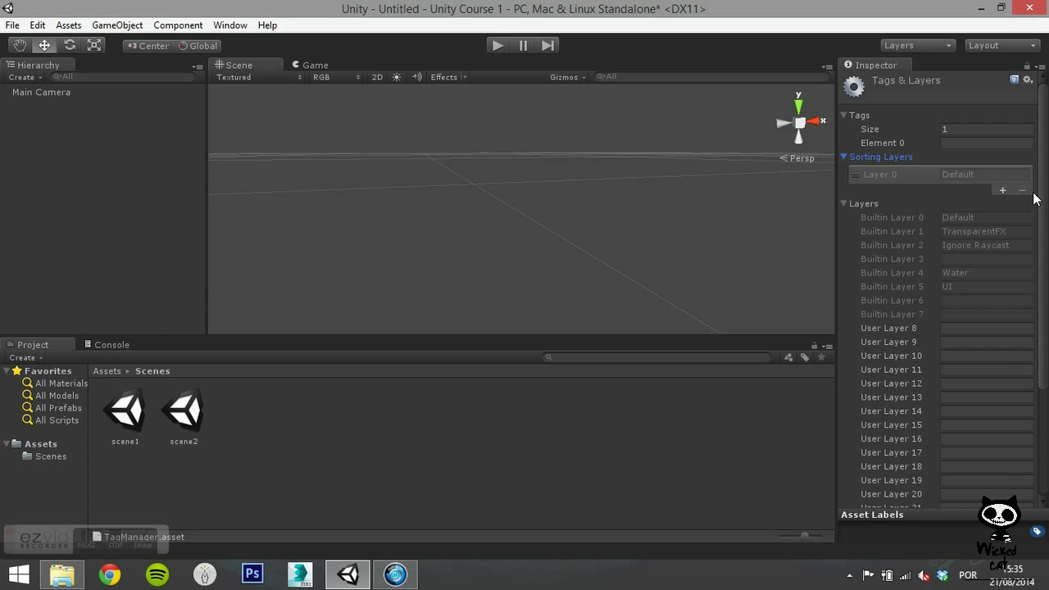
pyautogui.moveTo(1047, 191)
pyautogui.mouseDown()
pyautogui.moveTo(1047, 303)
pyautogui.moveTo(1048, 187)
pyautogui.mouseUp()
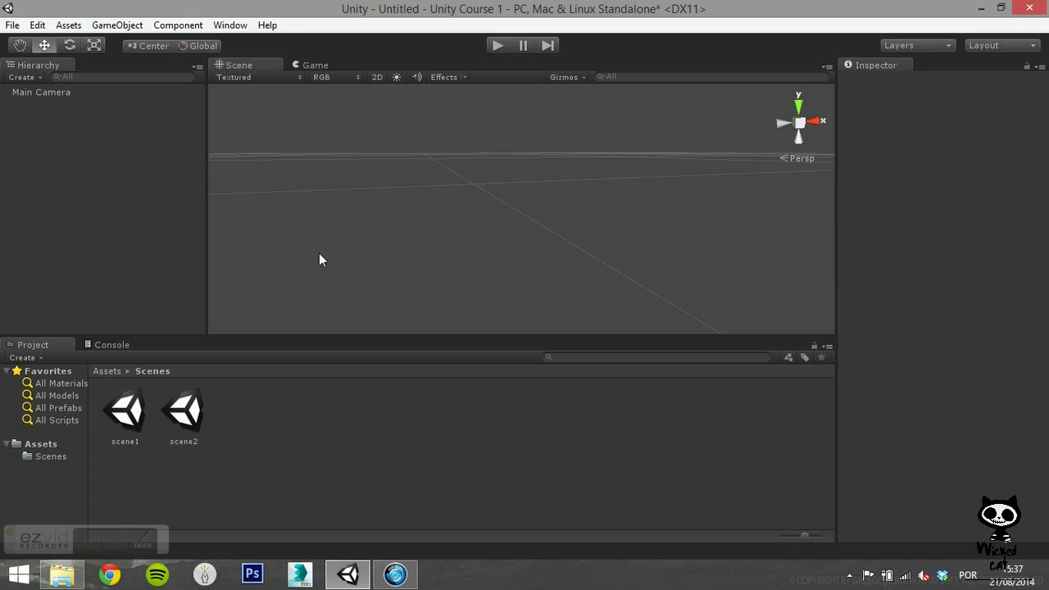
# Open the project's Audio settings and choose Stereo as the default speaker mode.
pyautogui.click(38, 26)
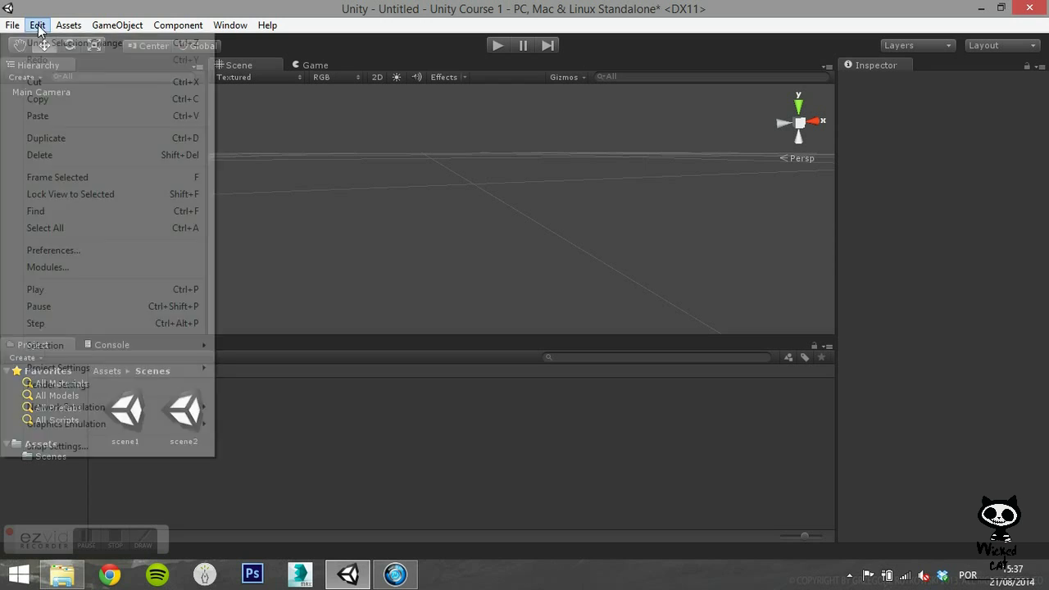
pyautogui.moveTo(94, 368)
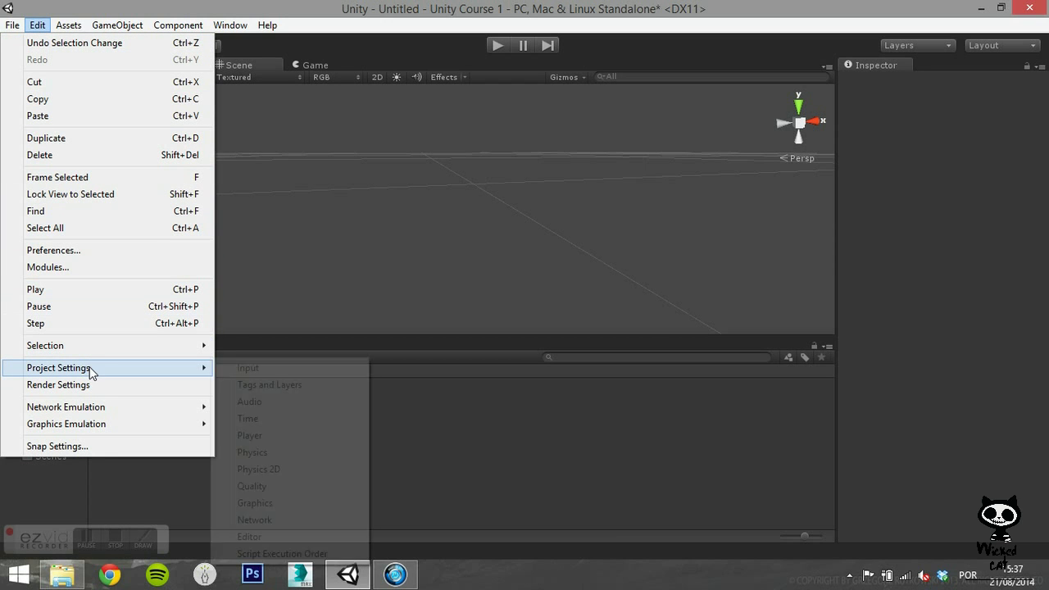
pyautogui.click(261, 405)
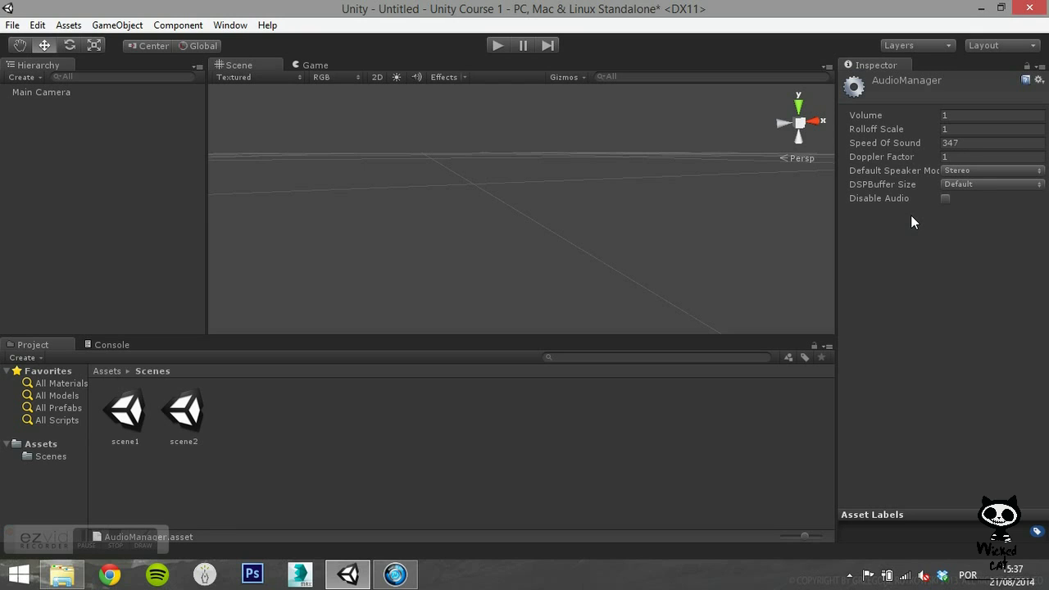
pyautogui.click(982, 170)
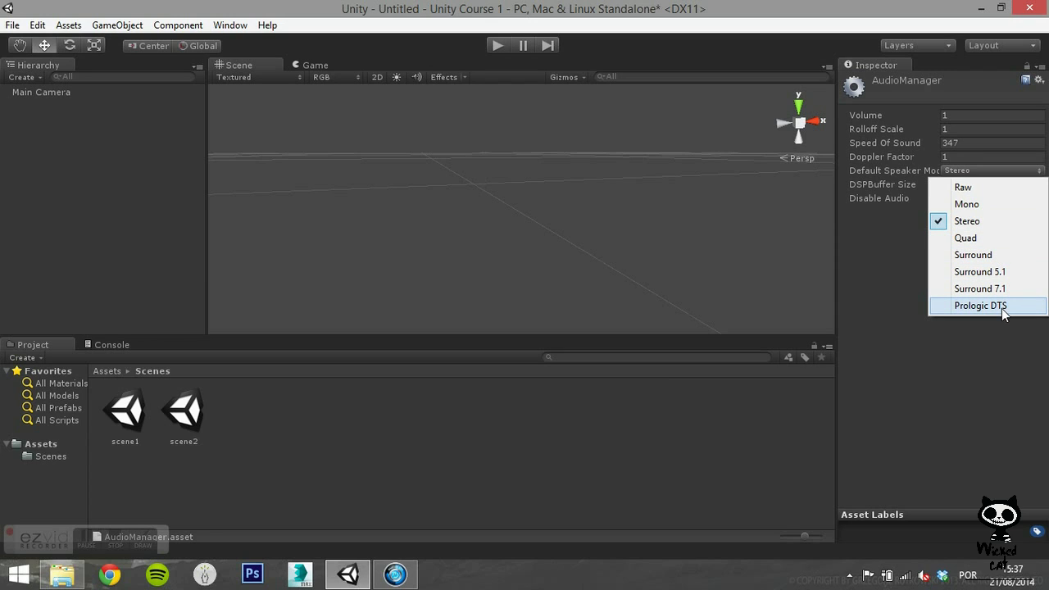
pyautogui.click(969, 226)
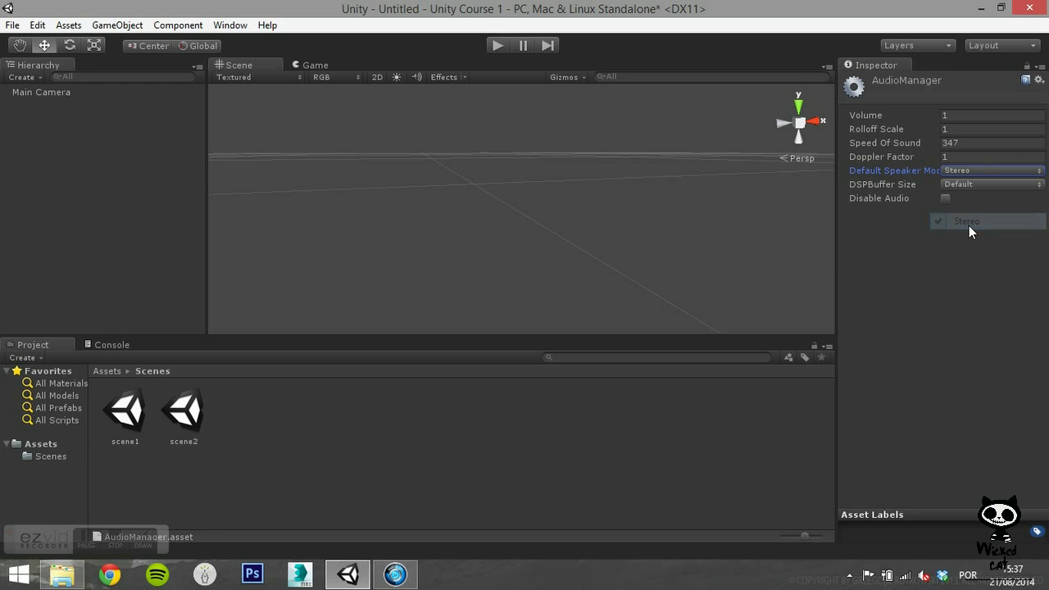
# Examine the available DSP buffer size choices and the Disable Audio option in the audio settings.
pyautogui.click(991, 172)
pyautogui.click(964, 184)
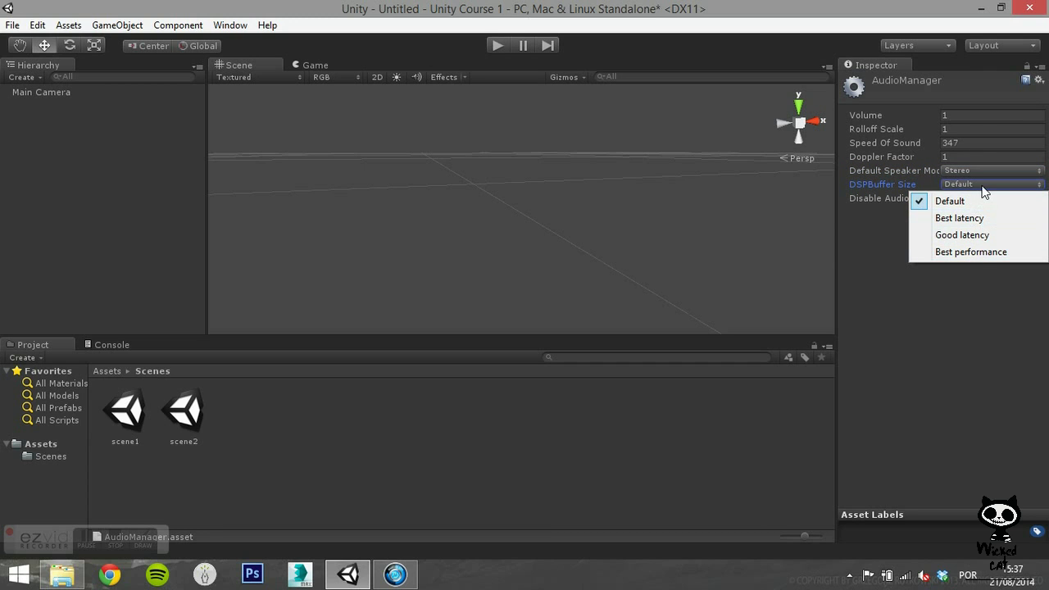
pyautogui.click(888, 216)
pyautogui.click(947, 199)
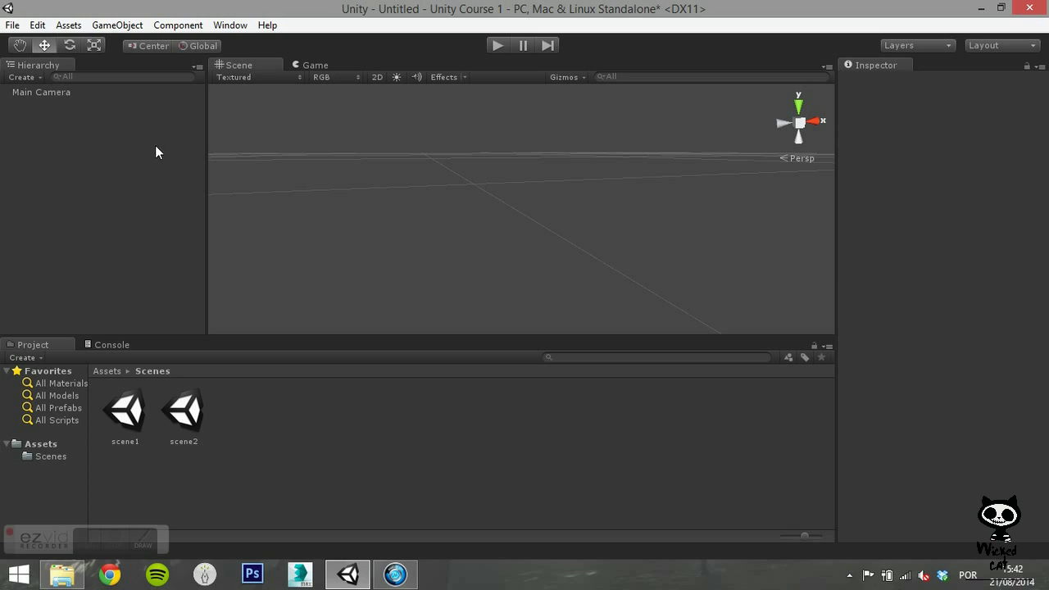
# Open the project's Time settings for review.
pyautogui.click(38, 25)
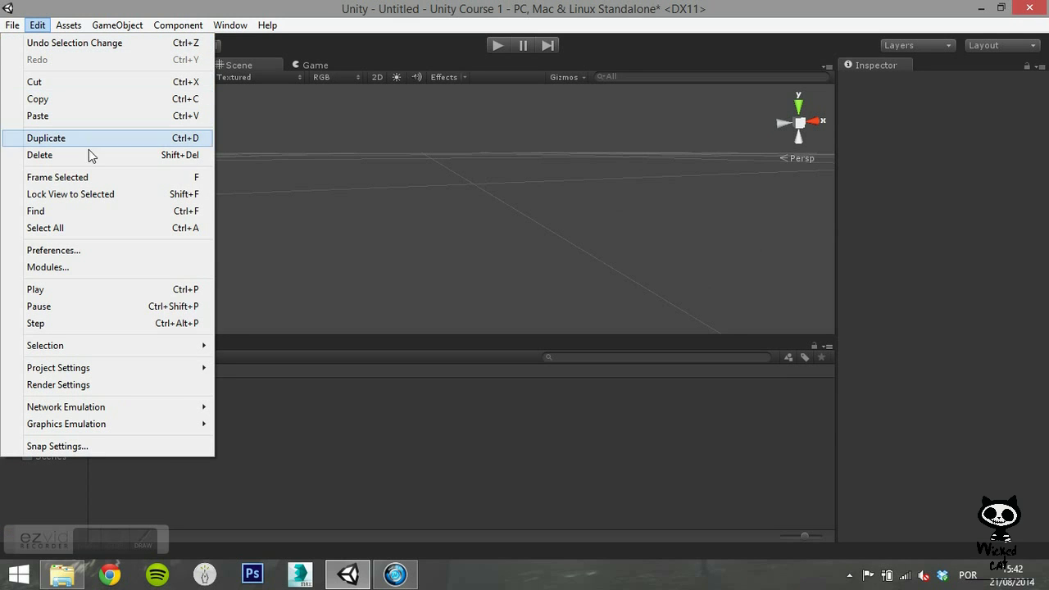
pyautogui.moveTo(109, 369)
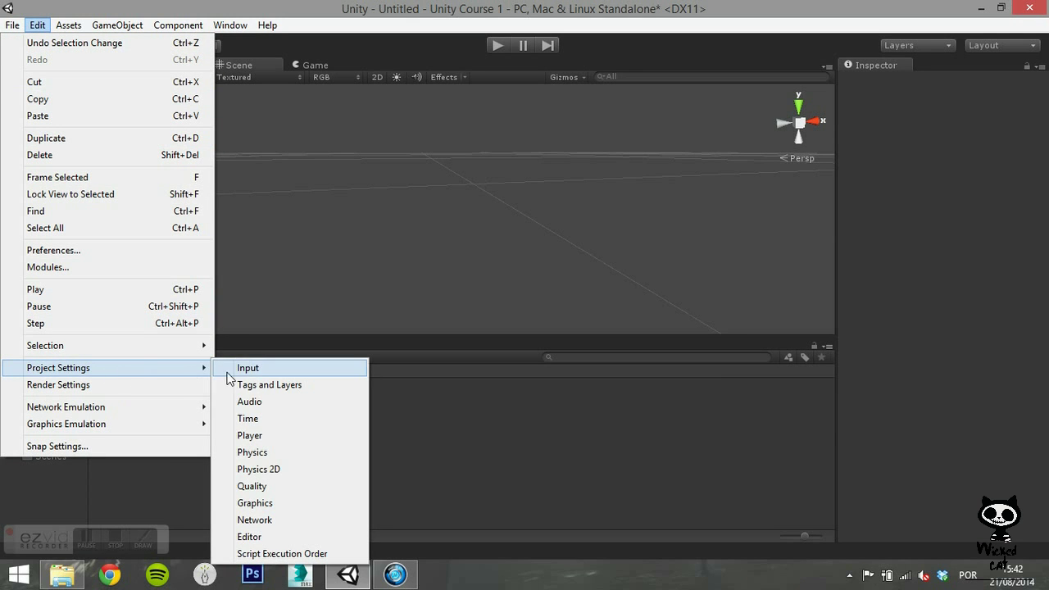
pyautogui.click(262, 424)
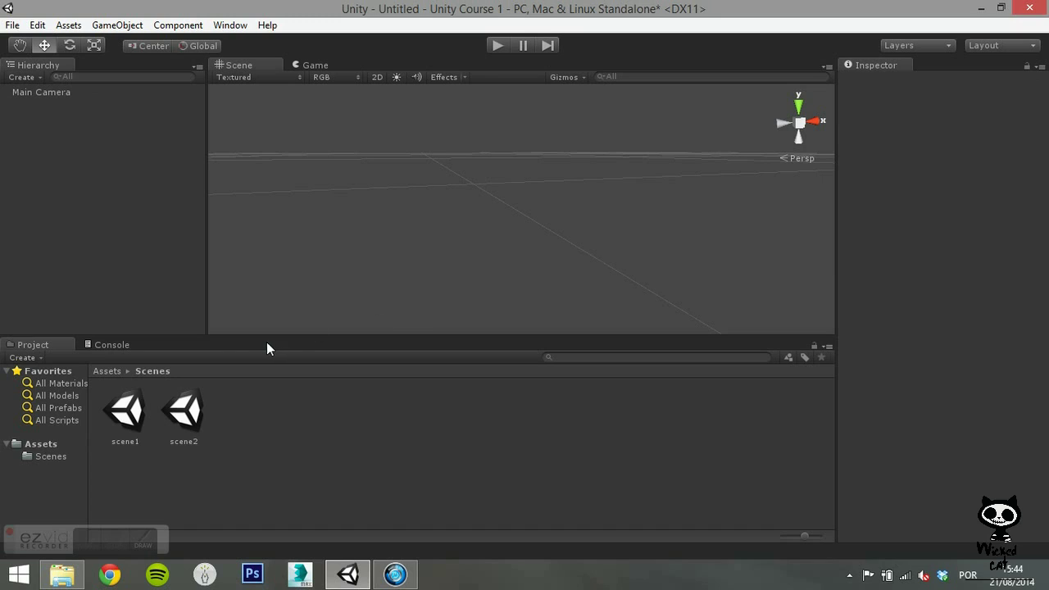
# Open the project's Player settings and examine the Resolution and Presentation options for PC, Mac & Linux Standalone, collapsing the section when done.
pyautogui.click(38, 25)
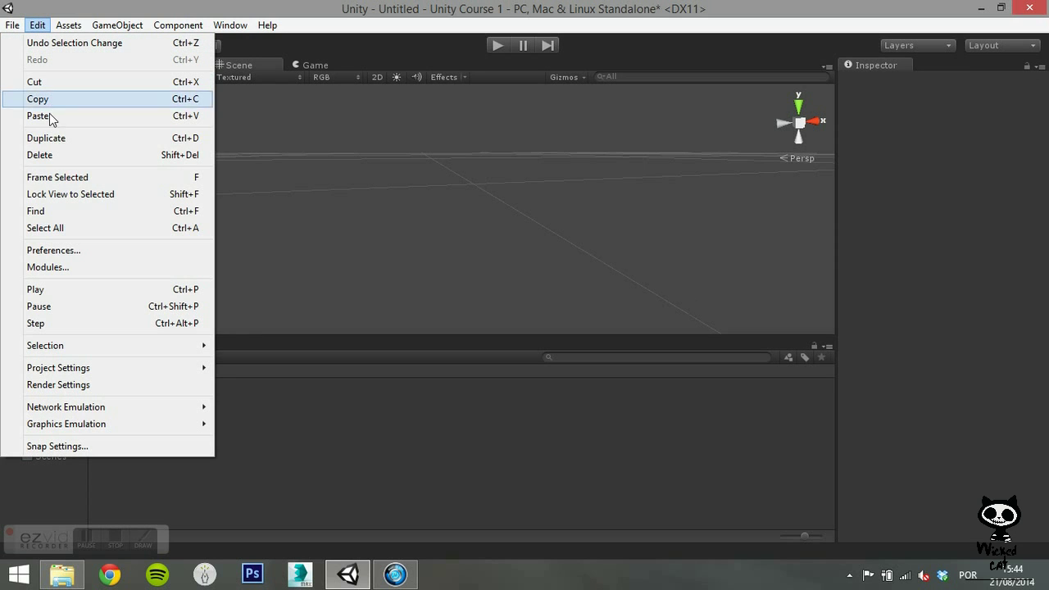
pyautogui.moveTo(89, 373)
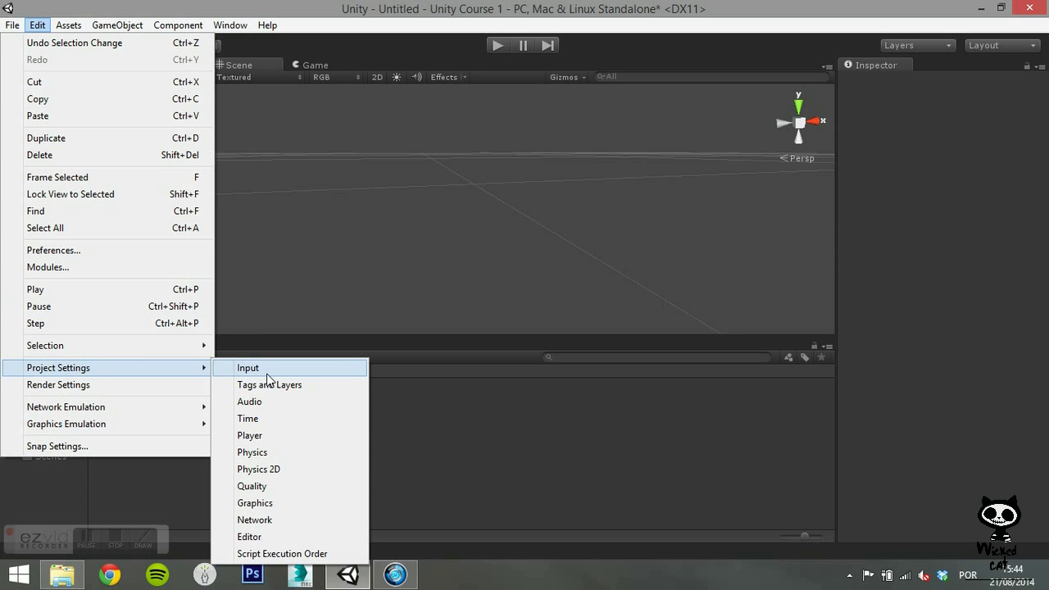
pyautogui.click(261, 437)
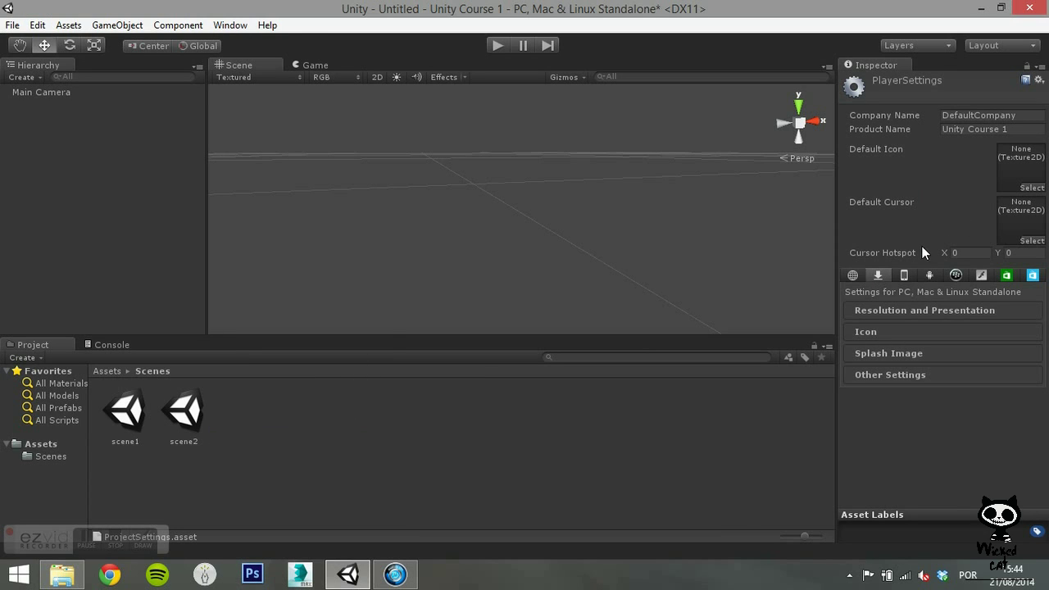
pyautogui.click(871, 314)
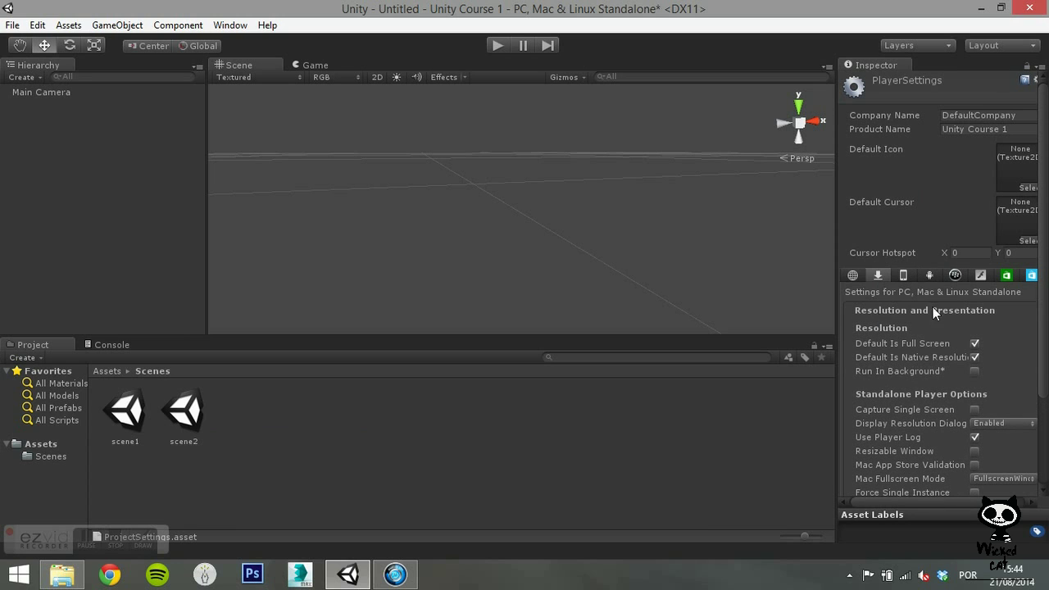
pyautogui.scroll(-3, 933, 306)
pyautogui.scroll(-4, 901, 197)
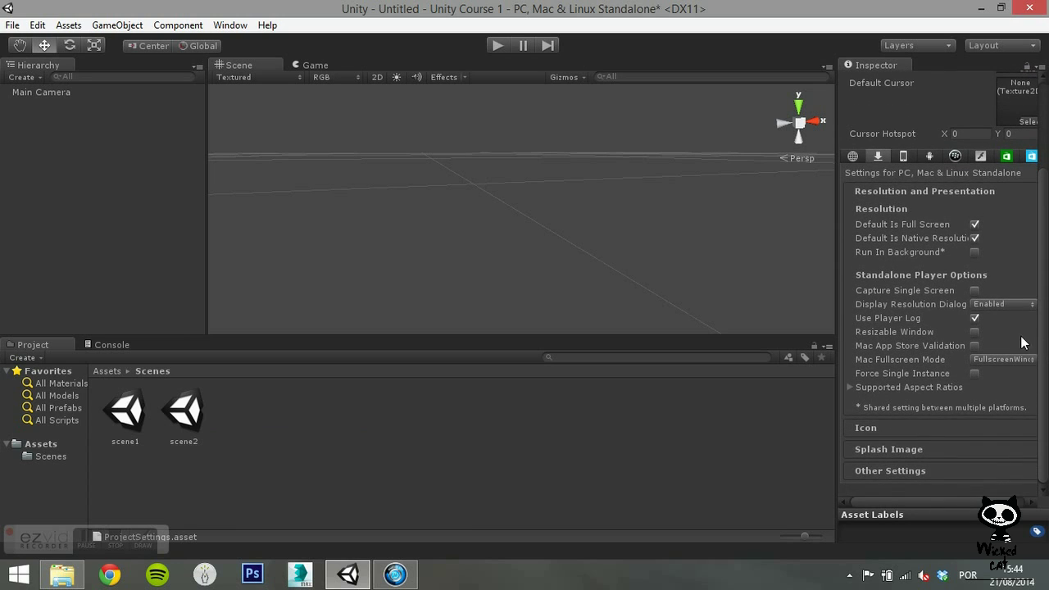
pyautogui.click(902, 194)
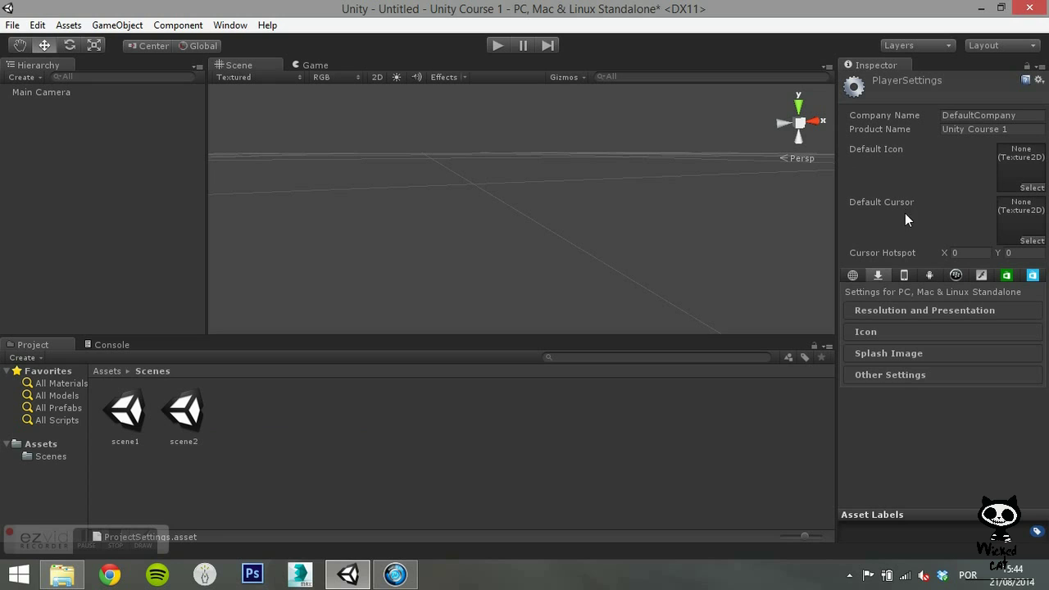
# Expand the standalone Icon section, look through its icon sizes and override option, and collapse it again.
pyautogui.click(906, 331)
pyautogui.scroll(-3, 1046, 269)
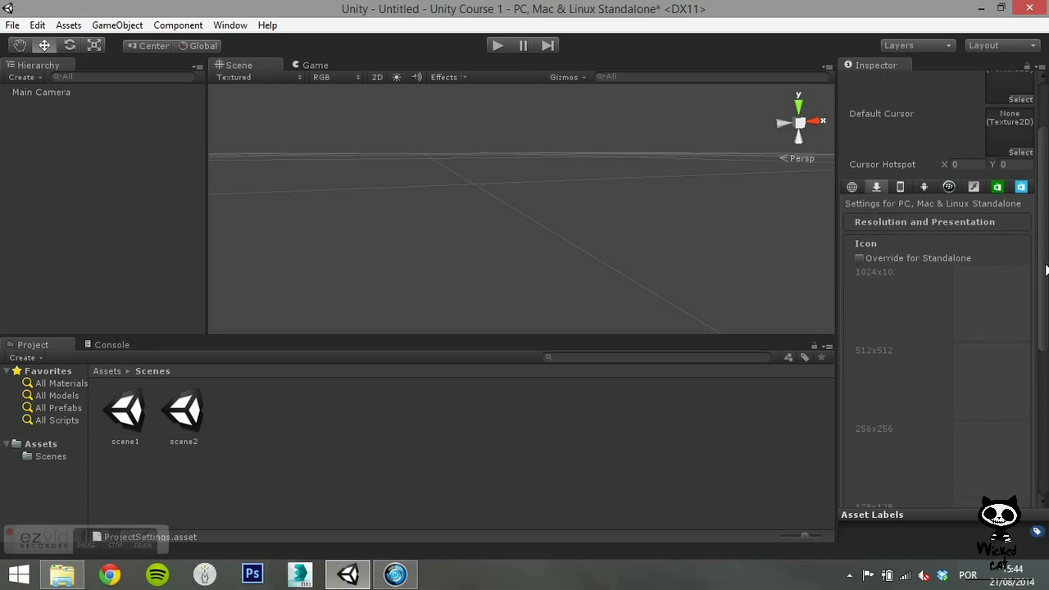
pyautogui.scroll(-4, 1046, 269)
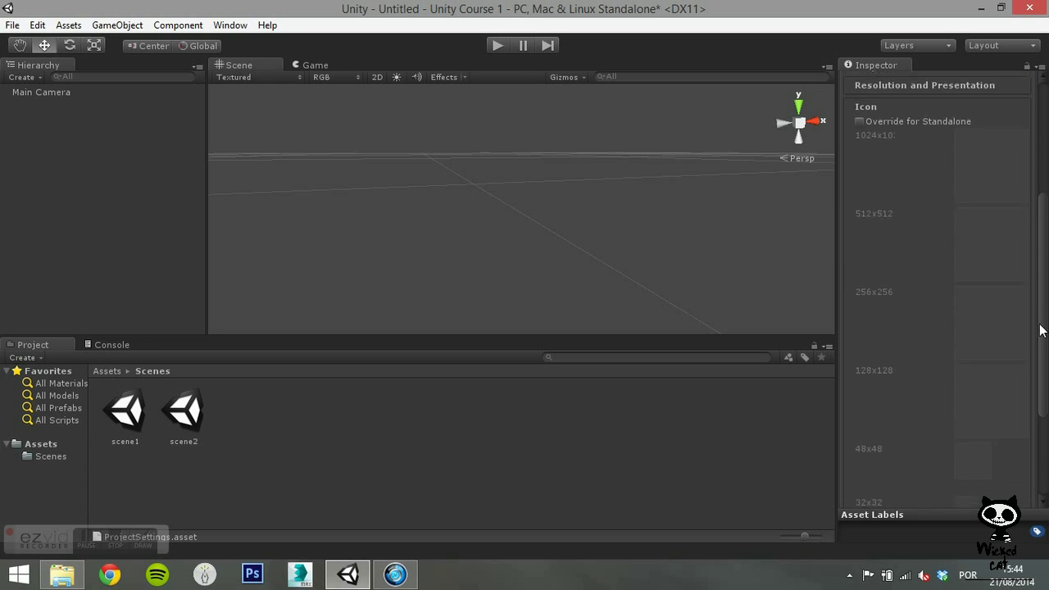
pyautogui.scroll(3, 1043, 330)
pyautogui.click(899, 226)
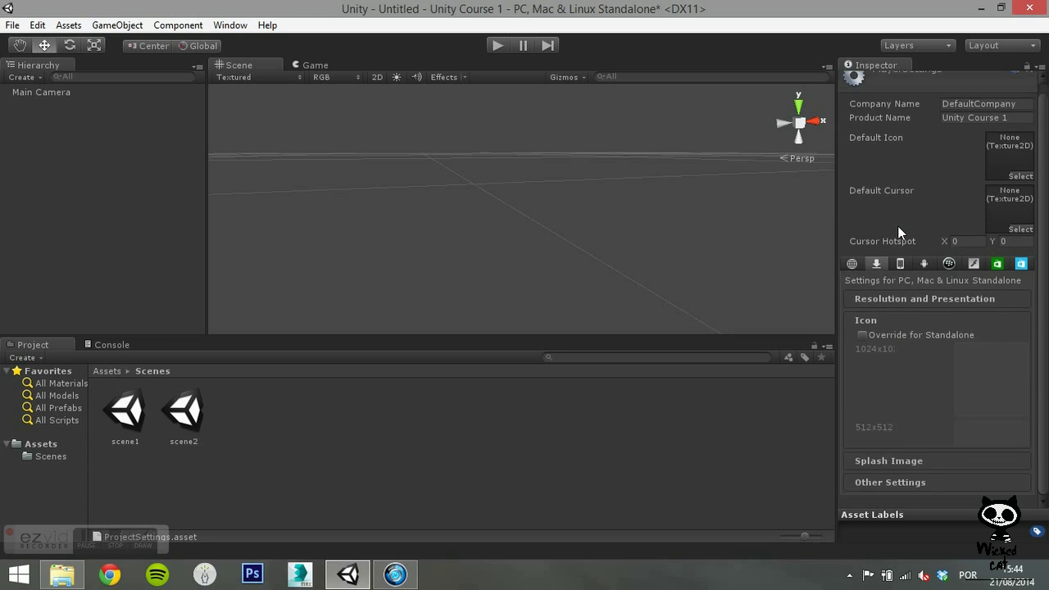
# Examine the Splash Image section and the Other Settings section of the standalone player settings.
pyautogui.click(909, 357)
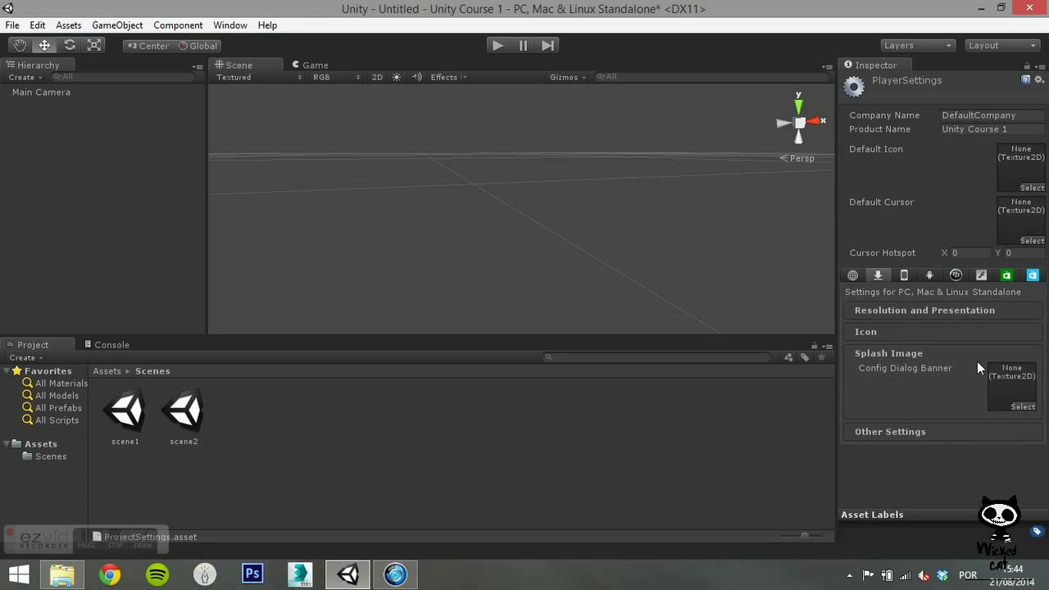
pyautogui.click(906, 353)
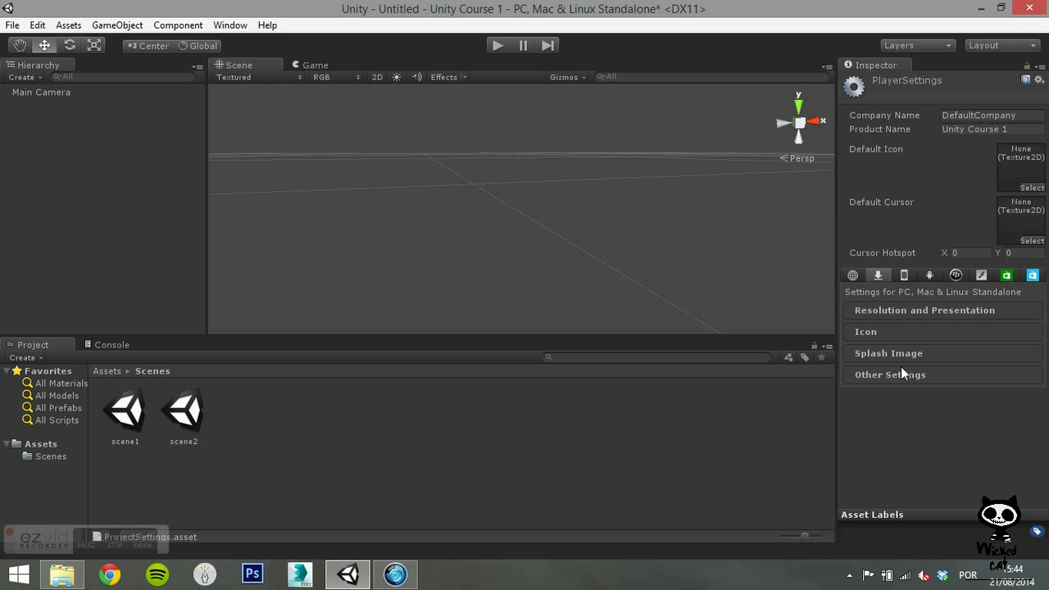
pyautogui.click(905, 374)
pyautogui.moveTo(1043, 277); pyautogui.dragTo(1047, 336)
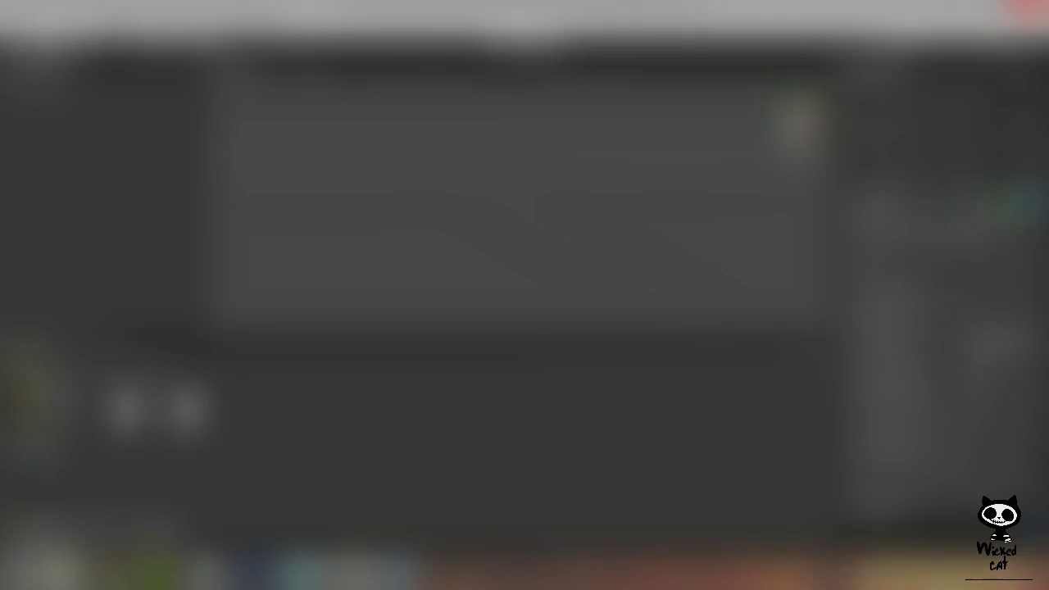